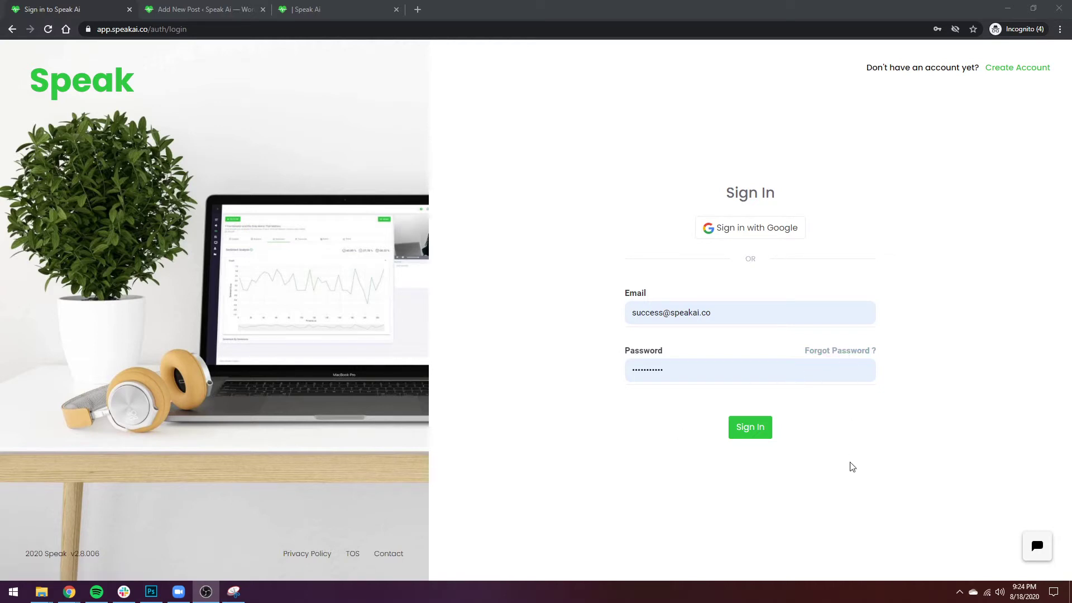
- Sign in to Speak Ai and open the profile account dropdown on the dashboard
left_click(746, 432)
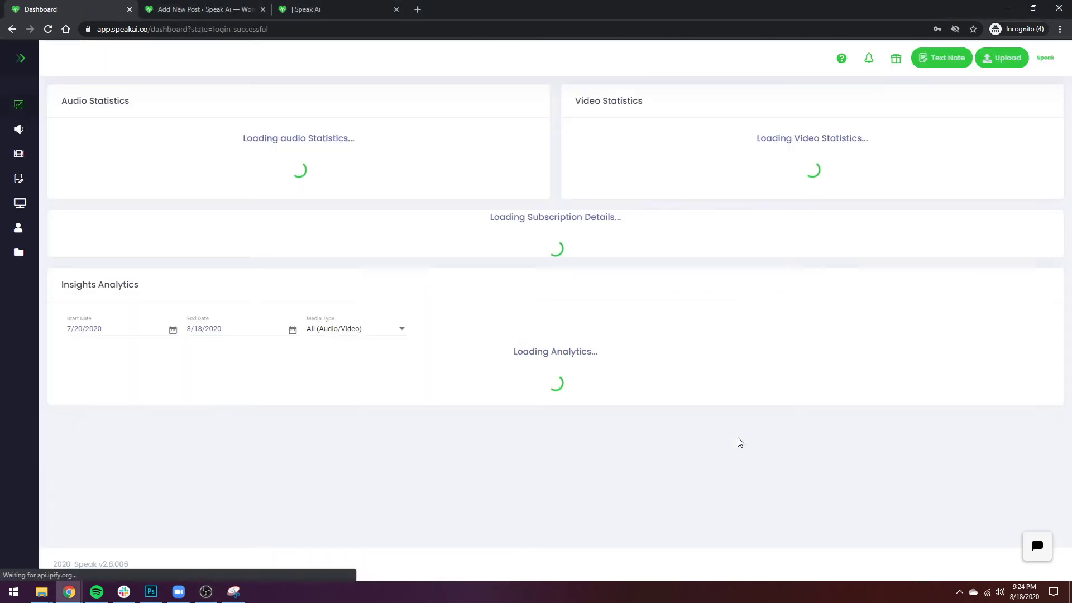
left_click(1036, 67)
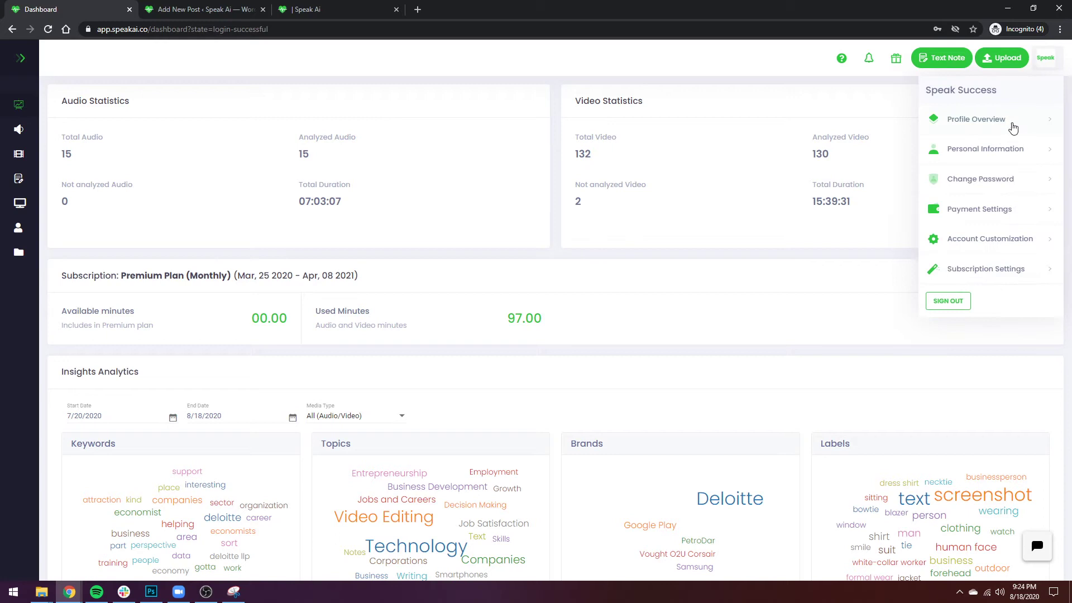
- Choose Change Password from the profile dropdown to reach the password form
left_click(962, 180)
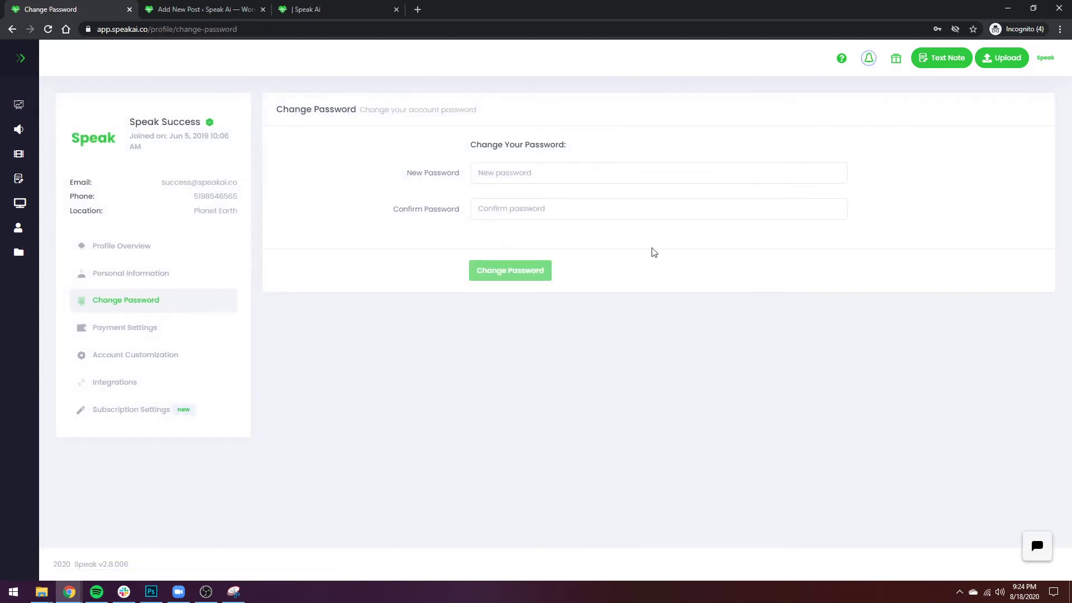